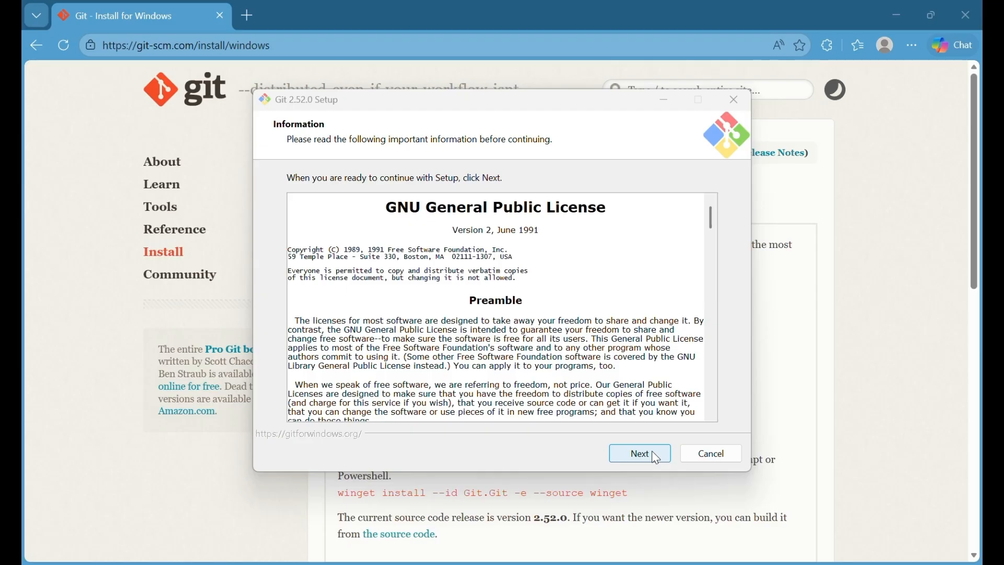
# - Accept the license, the C:\Program Files\Git folder, default components and the Git Start Menu folder
pyautogui.click(656, 459)
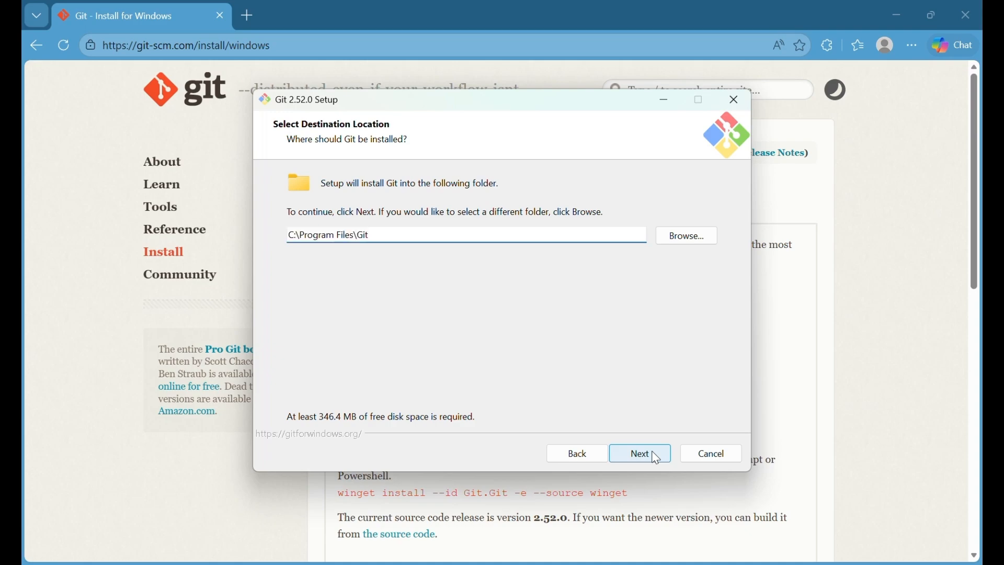
pyautogui.click(656, 458)
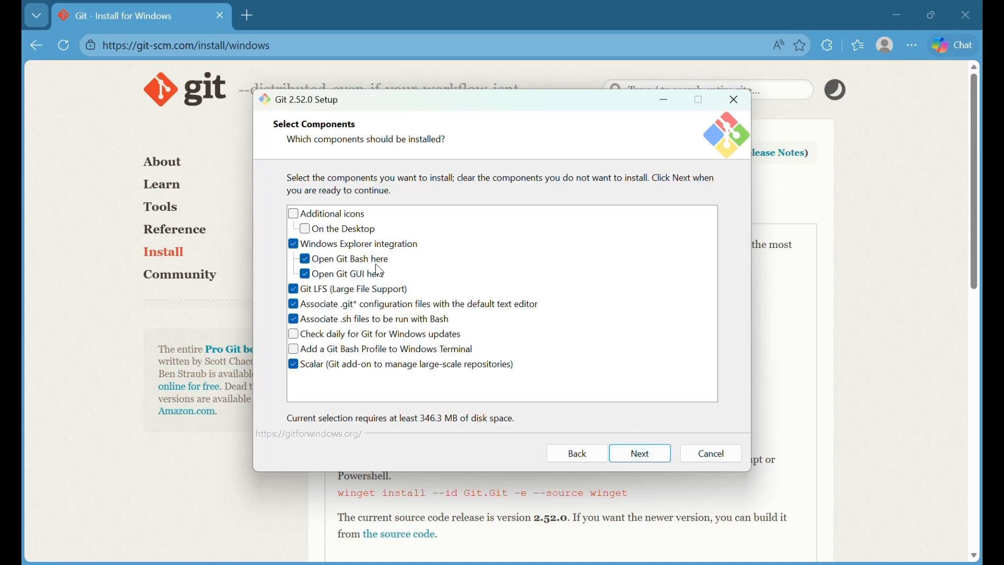
pyautogui.click(641, 456)
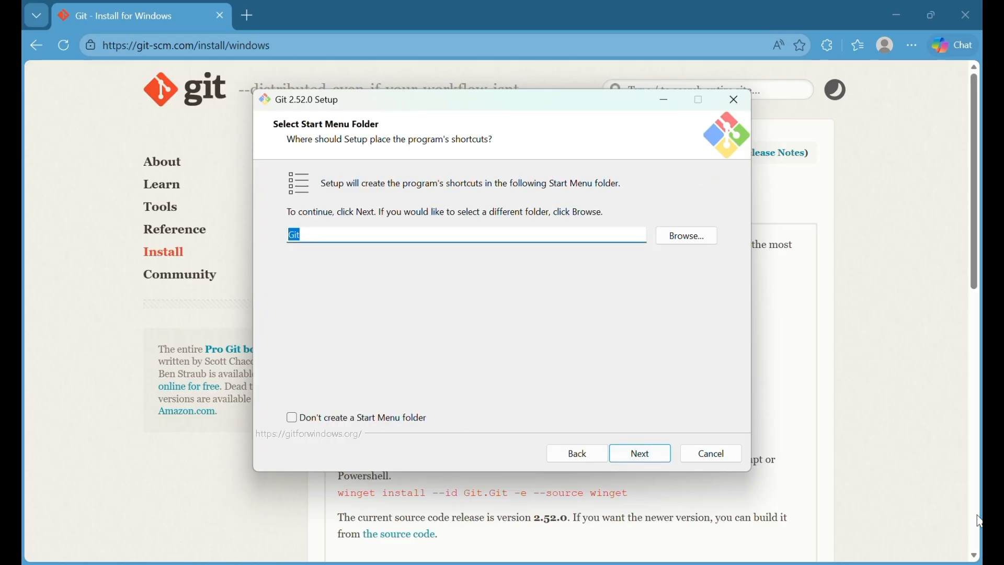
pyautogui.click(638, 456)
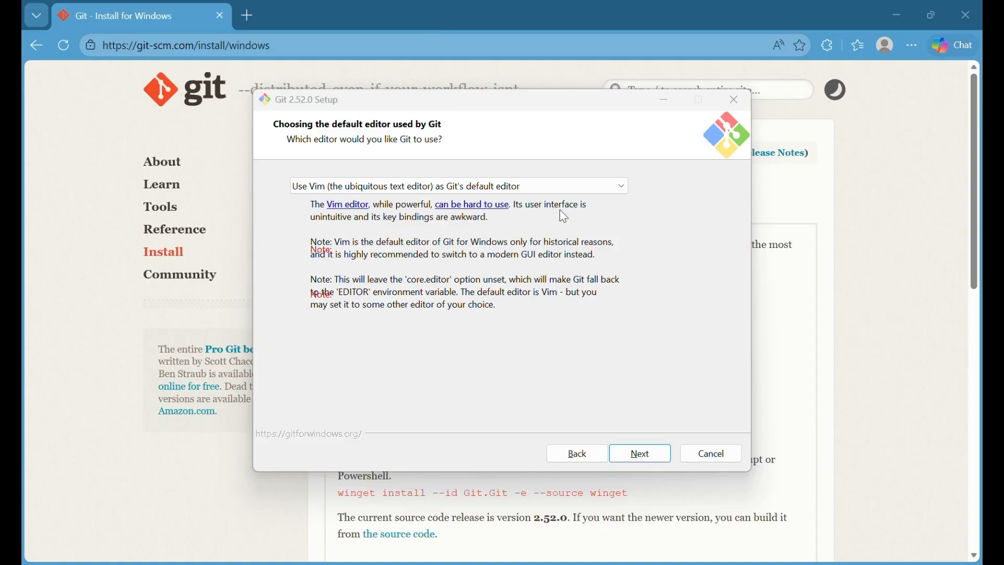
# - Choose Visual Studio Code as Git's default editor and let Git decide the initial branch name
pyautogui.click(487, 191)
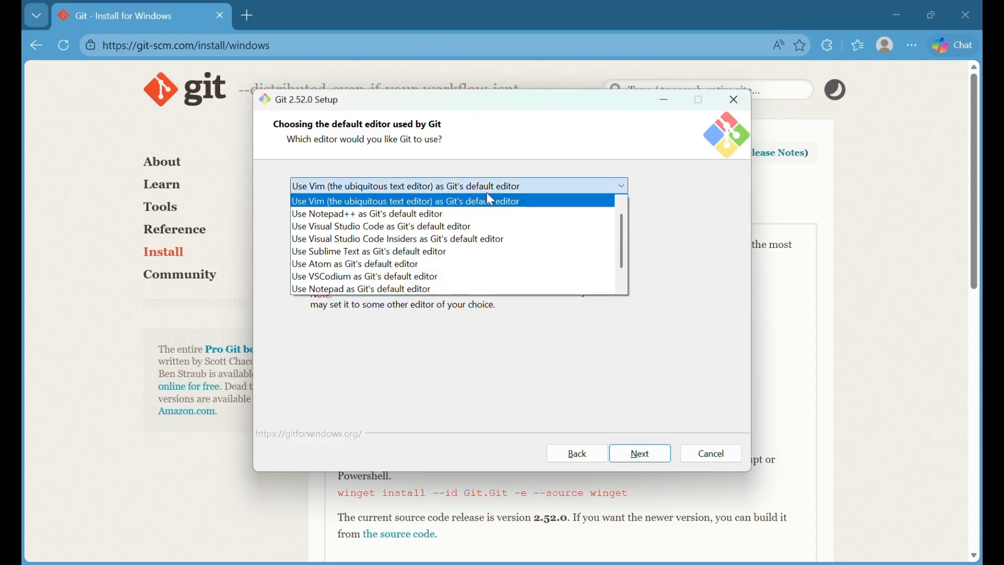
pyautogui.click(395, 228)
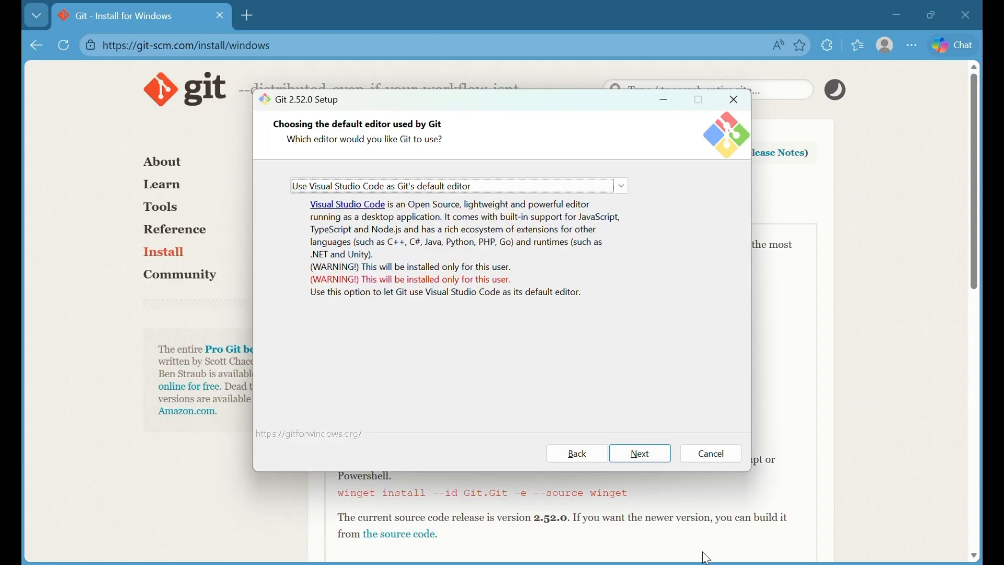
pyautogui.click(640, 451)
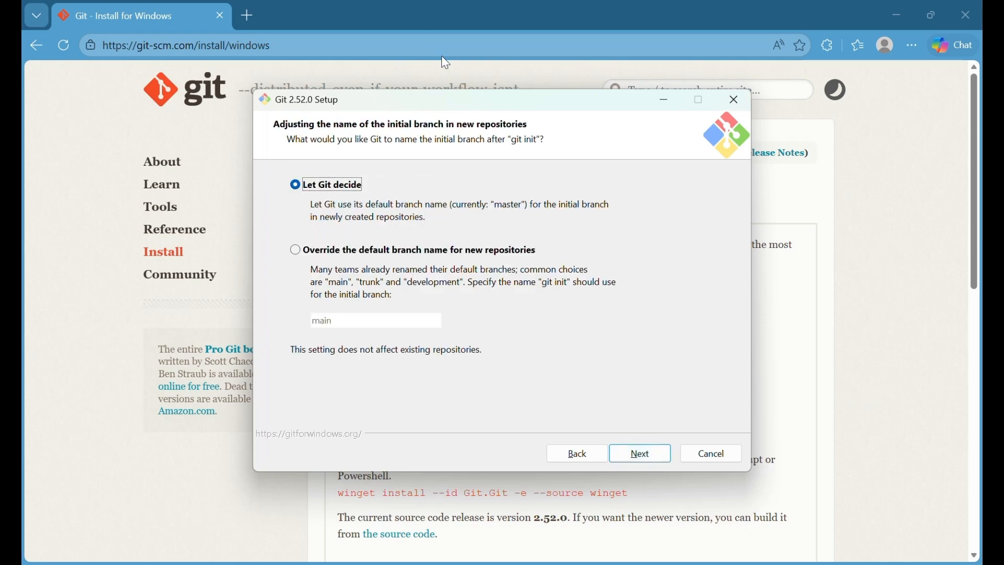
pyautogui.click(647, 454)
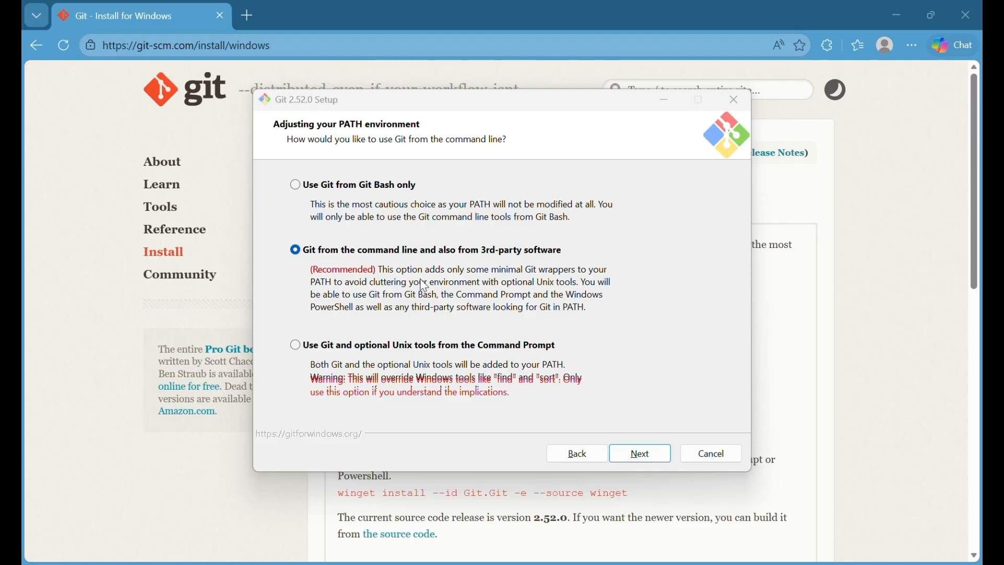
# - Keep Git on the command-line PATH, the bundled OpenSSH client and the Secure Channel HTTPS backend
pyautogui.click(640, 460)
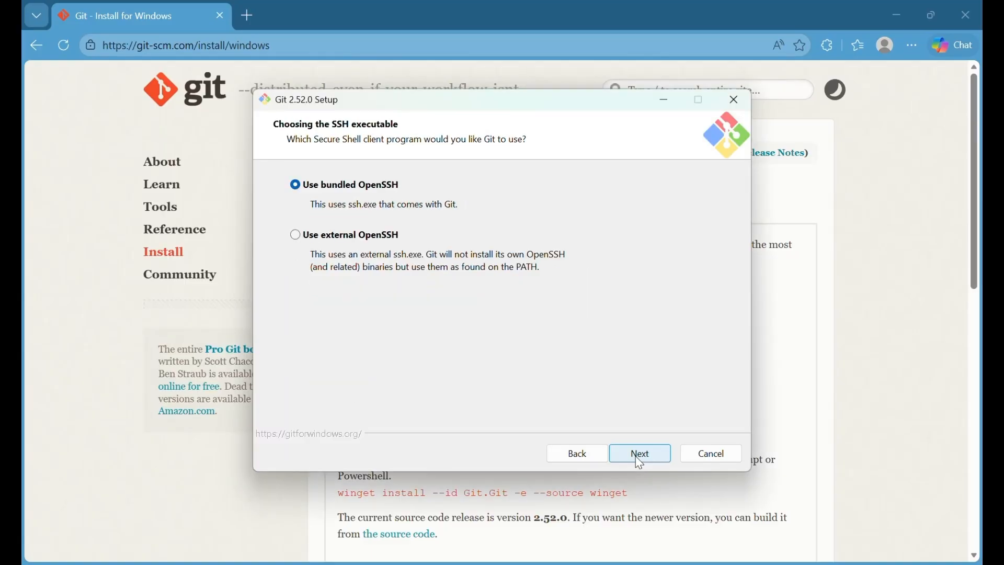
pyautogui.click(639, 456)
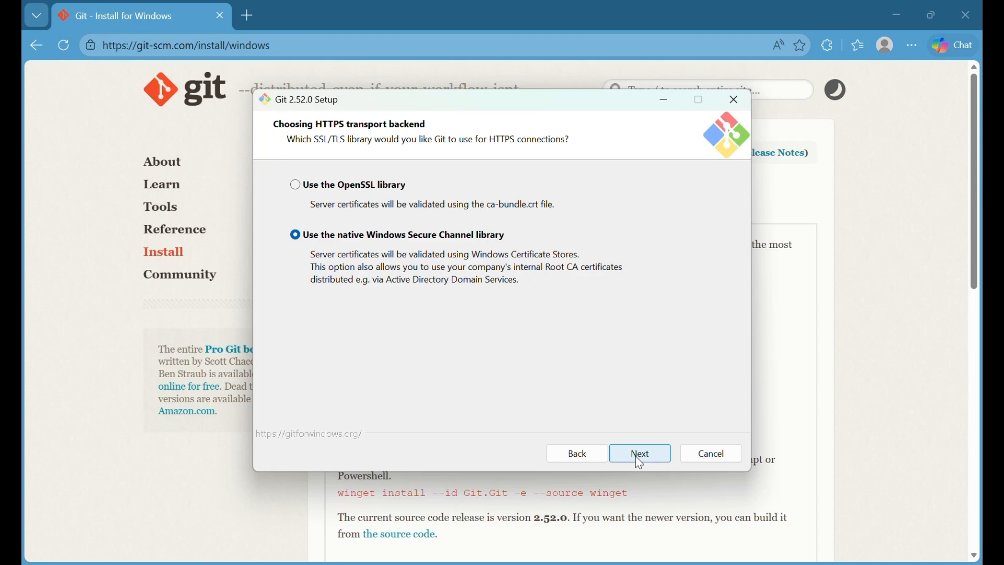
pyautogui.click(638, 456)
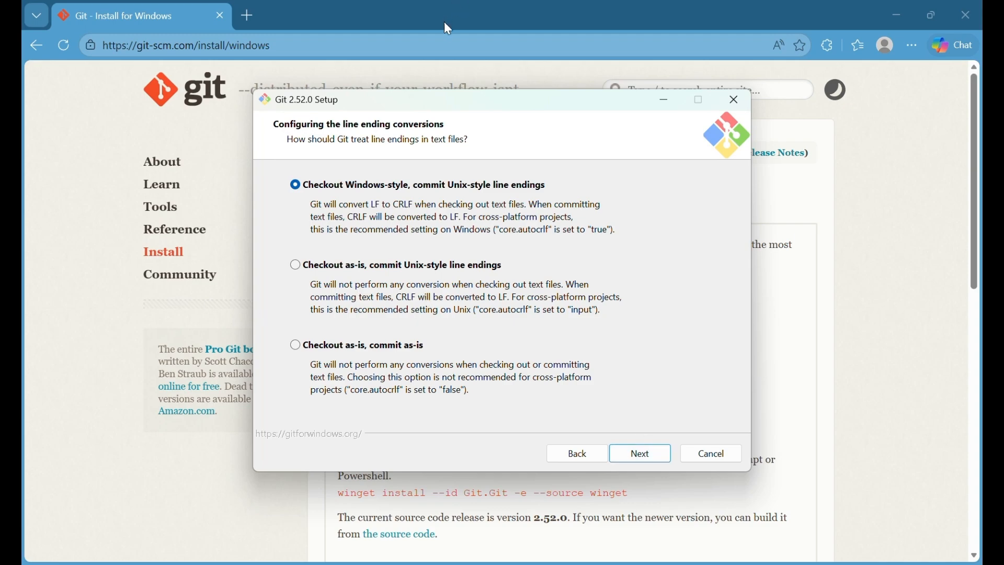
# - Keep Windows-style checkout line endings and MinTTY as the Git Bash terminal
pyautogui.click(660, 454)
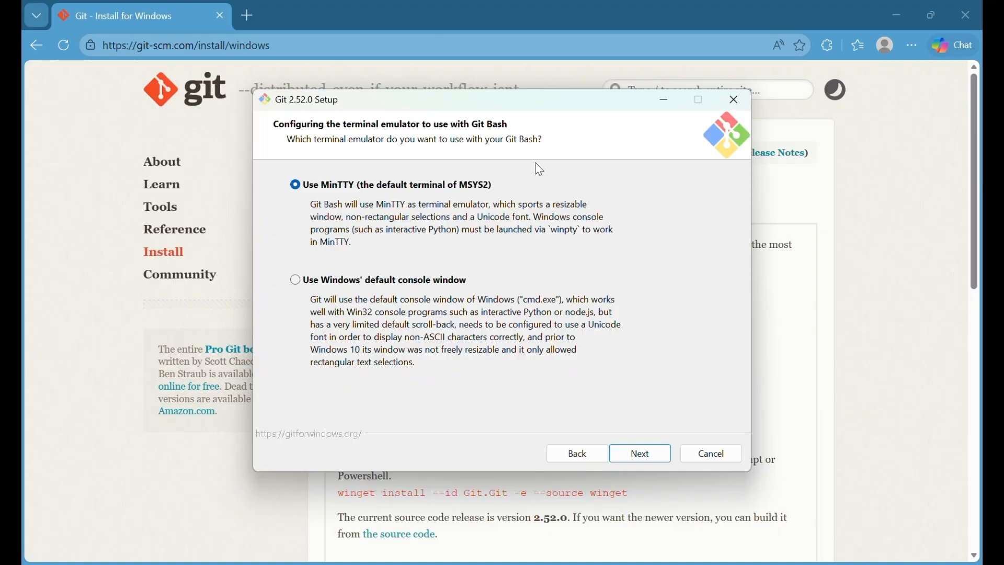
pyautogui.click(646, 457)
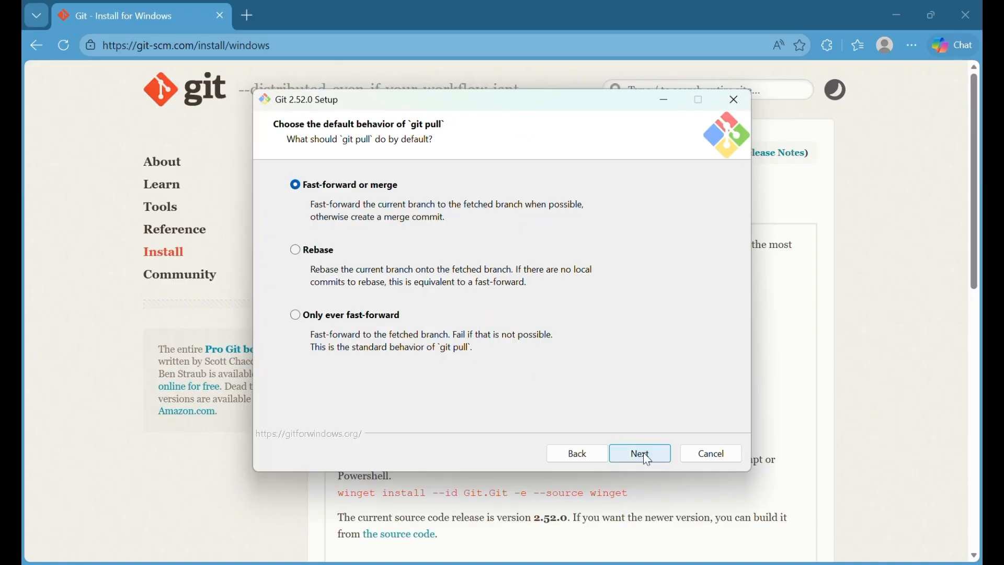
pyautogui.click(425, 35)
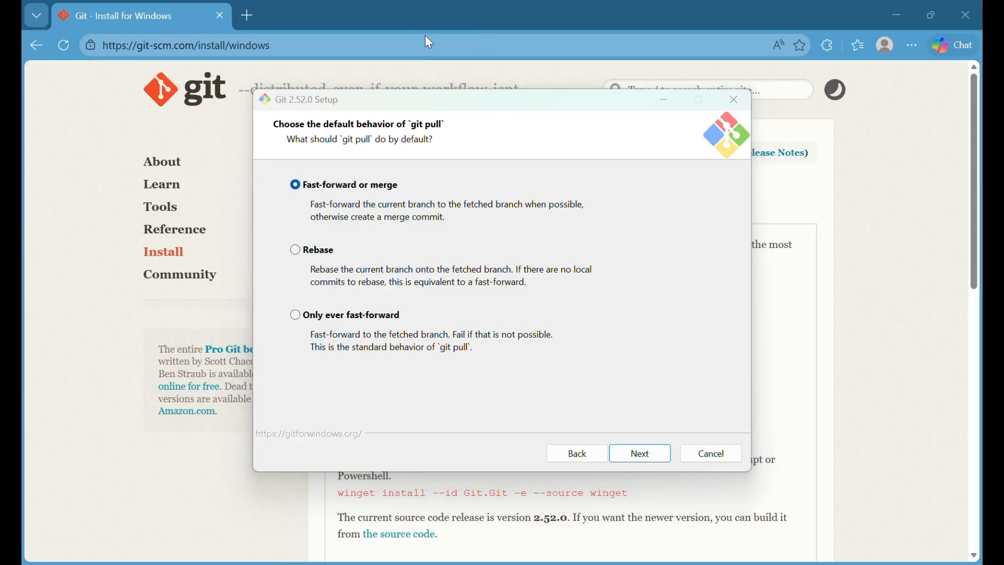
# - Keep fast-forward-or-merge pulls and file system caching, then start the installation
pyautogui.click(648, 457)
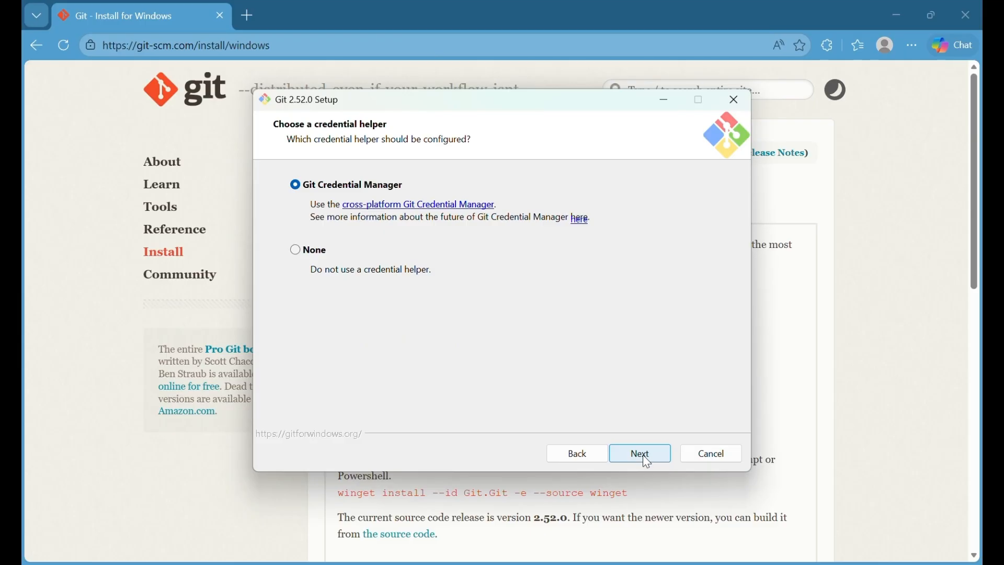
pyautogui.click(425, 25)
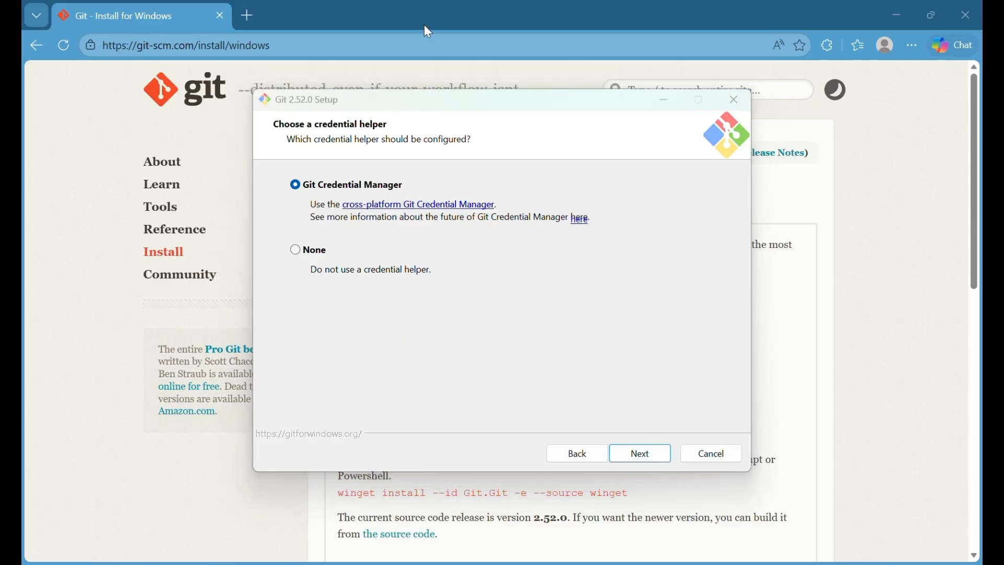
pyautogui.click(643, 459)
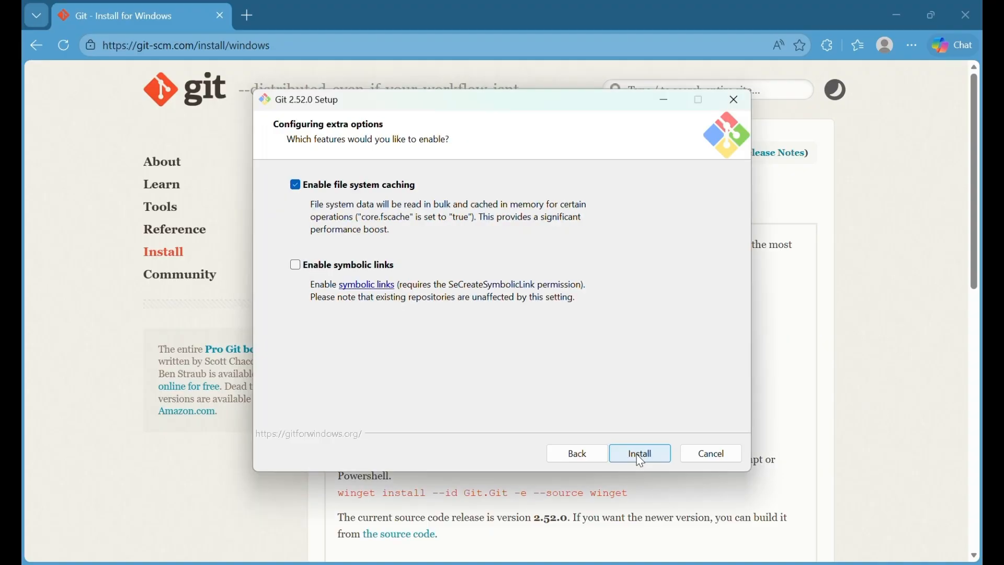
pyautogui.click(642, 459)
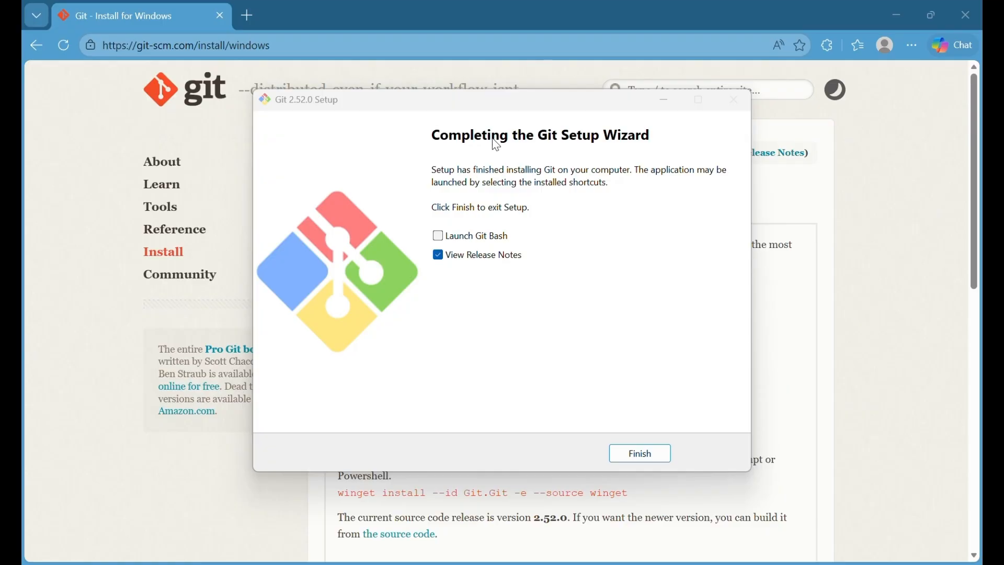
# - Finish the setup wizard with View Release Notes left ticked
pyautogui.click(655, 459)
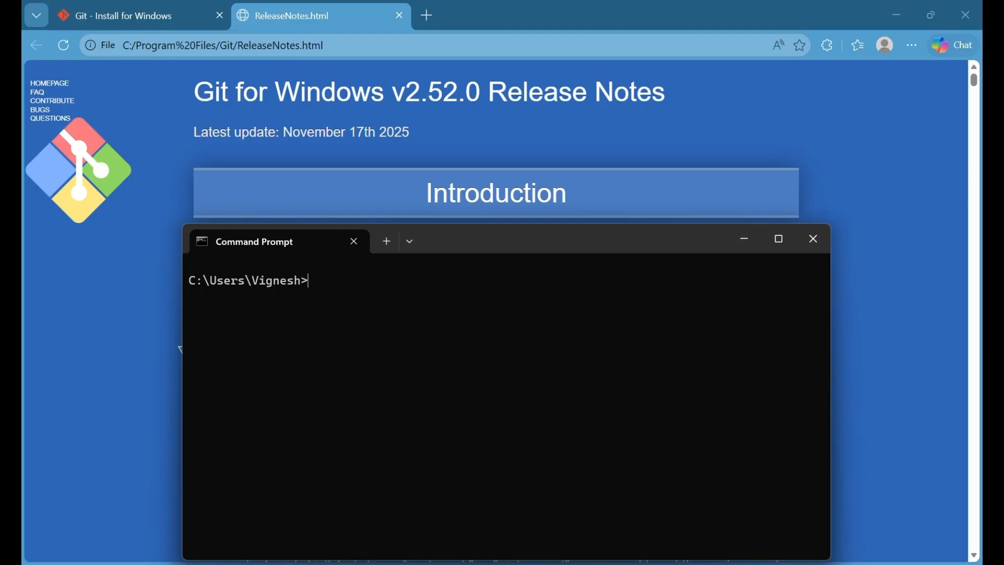
# - Run git config --global user.name with the user name filled in between the quotes
pyautogui.write('git config --global')
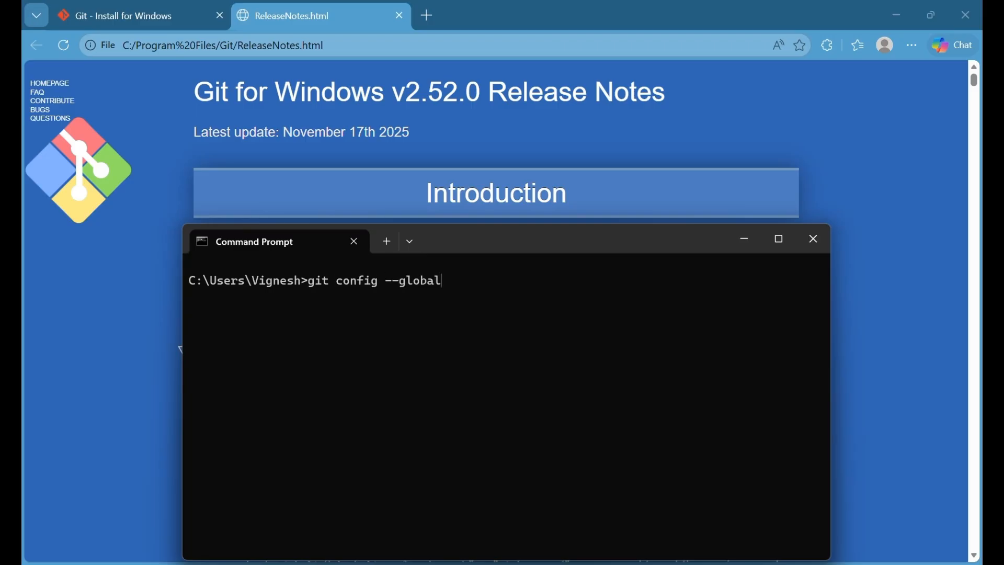
pyautogui.write(' user.name ""')
pyautogui.click(584, 344)
pyautogui.press('Left')
pyautogui.write('devops')
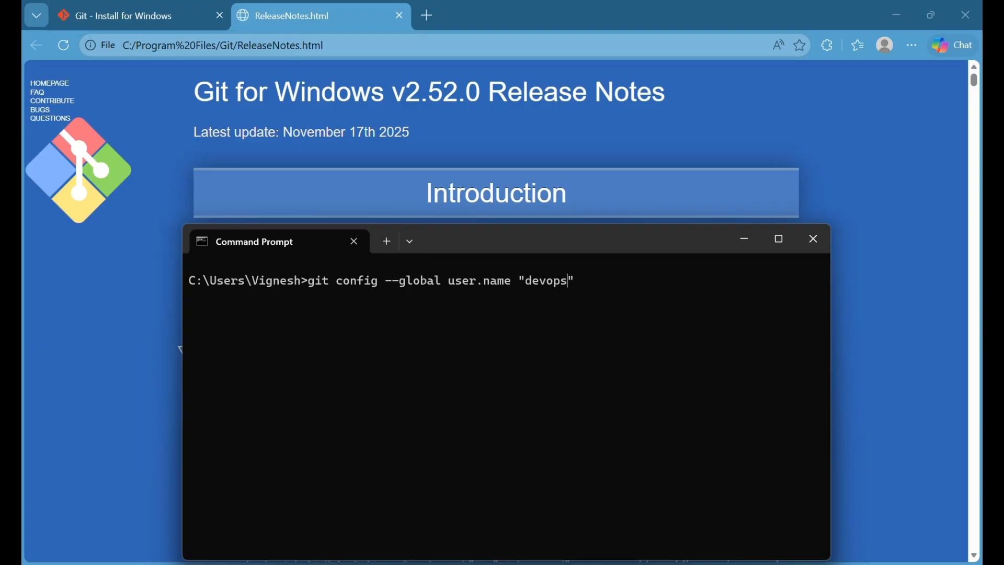
pyautogui.write('tools')
pyautogui.write('cm-g')
pyautogui.write('it')
pyautogui.press('Return')
pyautogui.write('g')
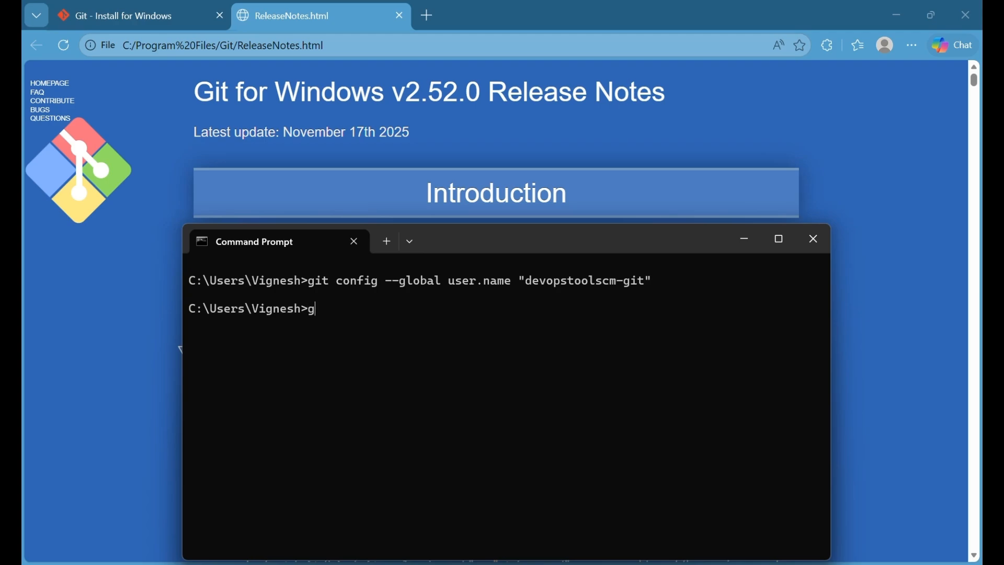
pyautogui.write('it config --glo')
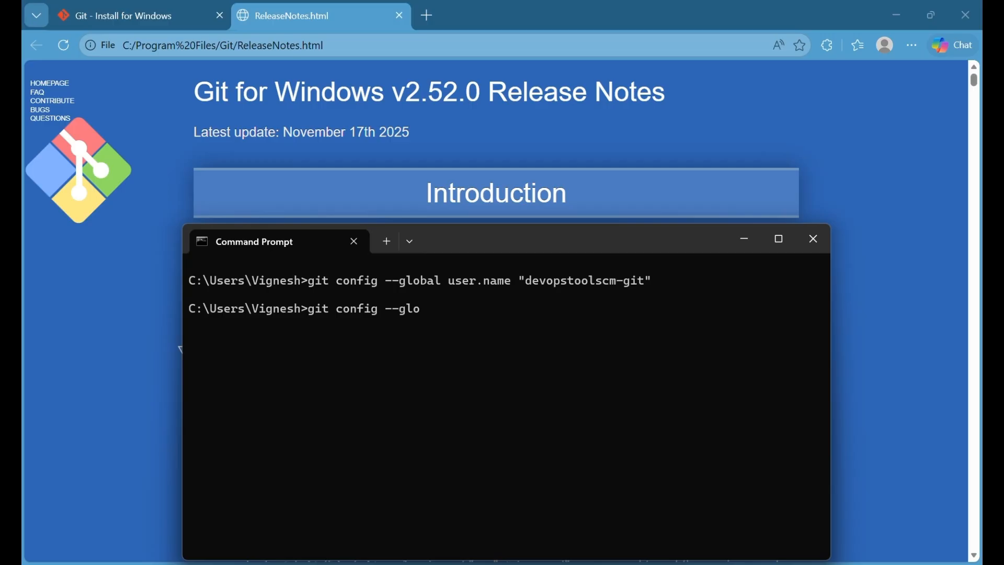
pyautogui.write('bal user.email.')
# - Save the global user.email address, then confirm git --version reports 2.52.0.windows.1
pyautogui.press('BackSpace')
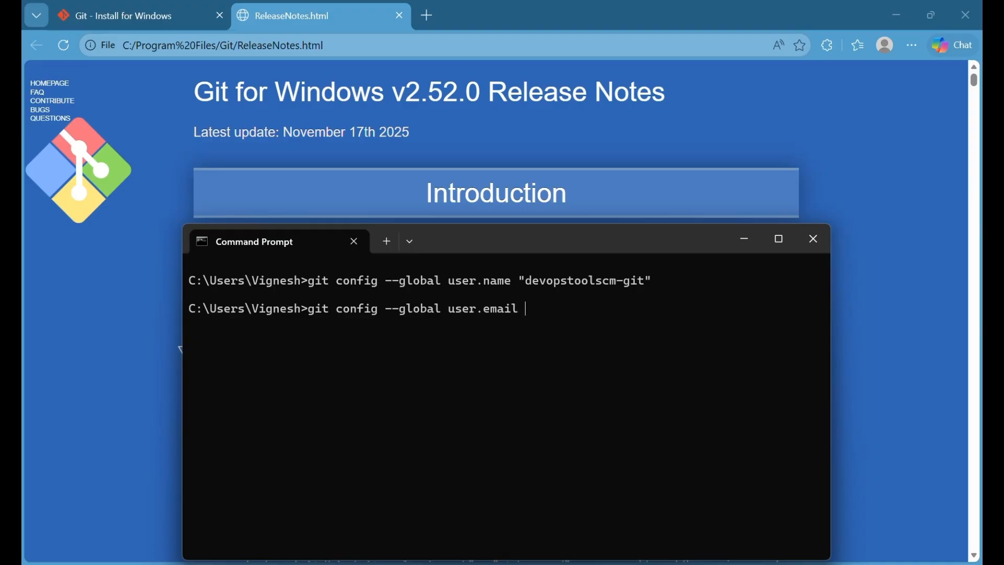
pyautogui.write('""')
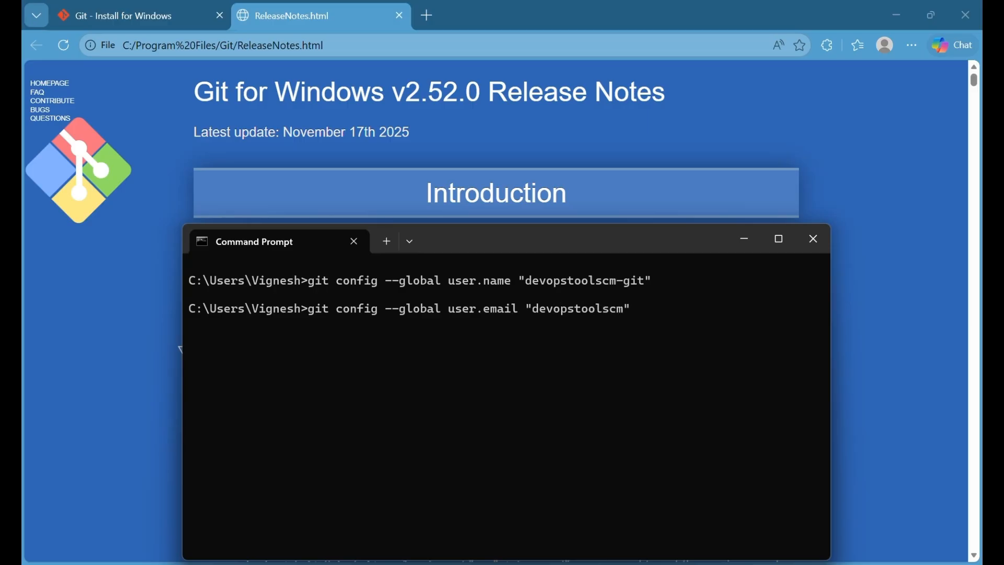
pyautogui.press('Return')
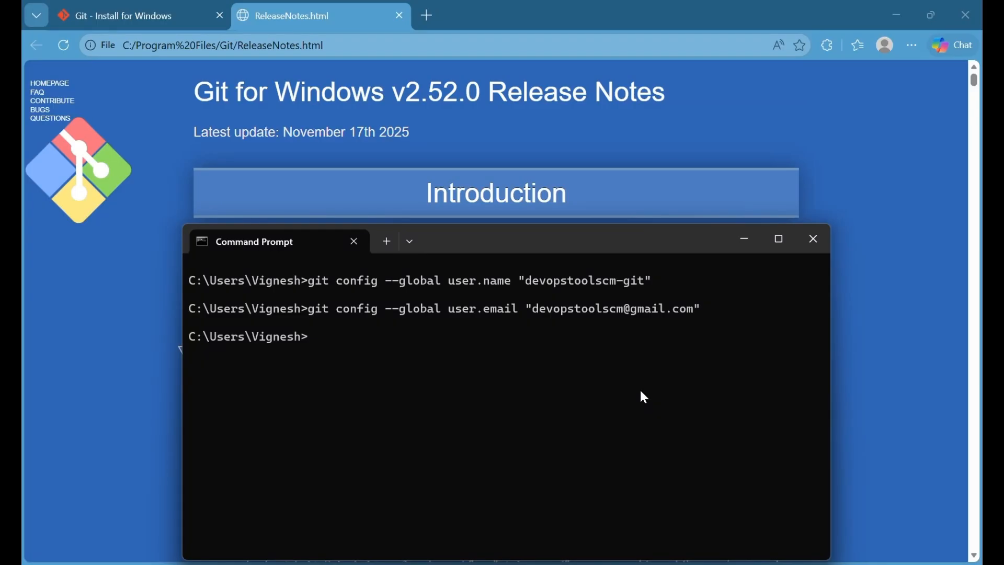
pyautogui.write('git --version')
pyautogui.press('Return')
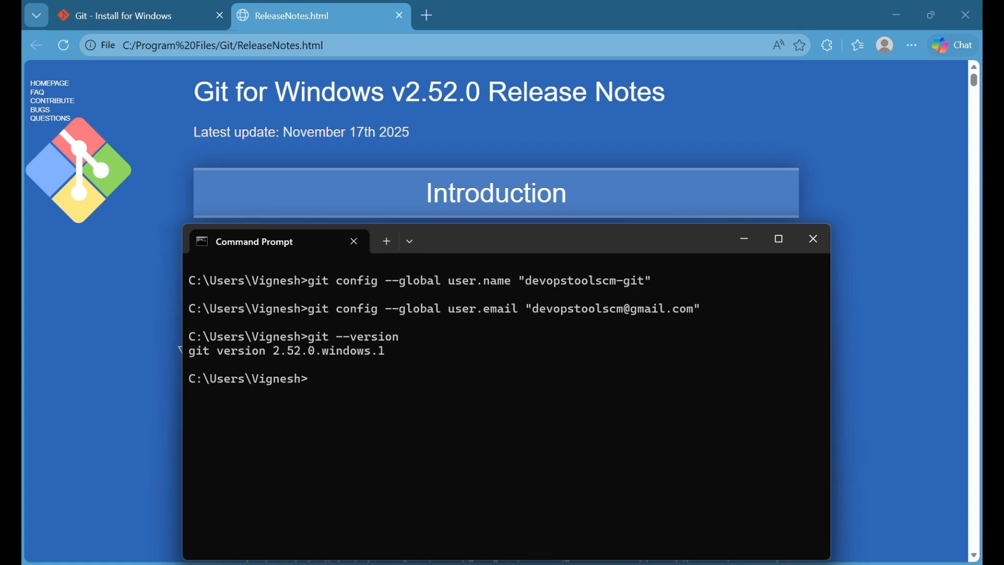
# - Run git config --list to show all Git settings
pyautogui.write('git config --list')
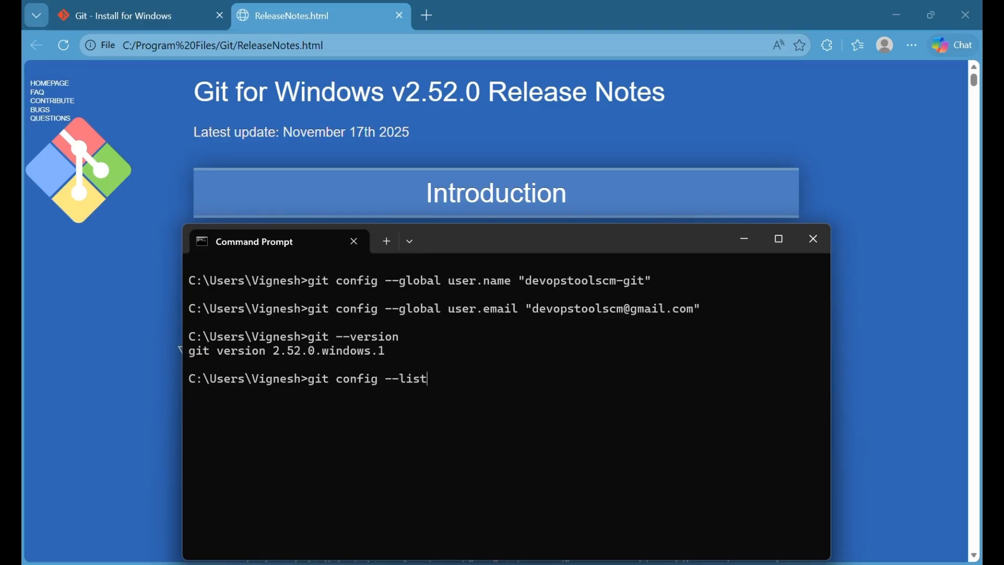
pyautogui.press('Return')
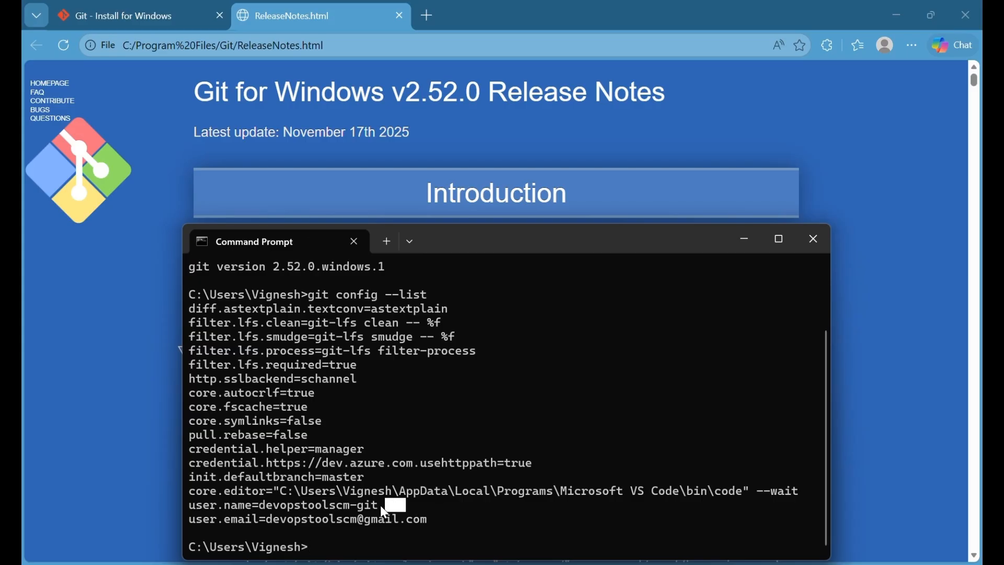
# - Highlight the user.name, user.email and core.editor lines in the output
pyautogui.moveTo(382, 508); pyautogui.dragTo(186, 510)
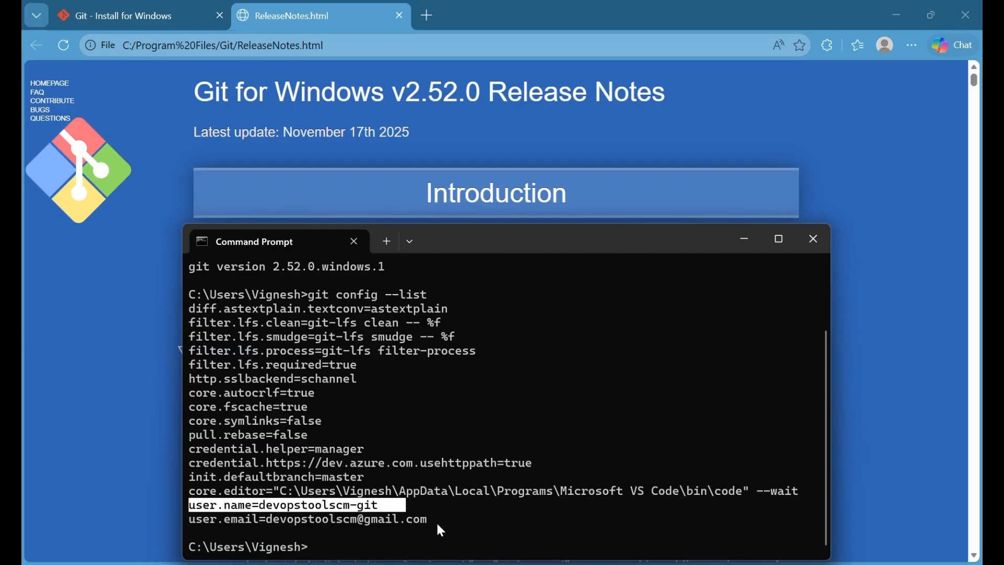
pyautogui.moveTo(437, 525); pyautogui.dragTo(187, 522)
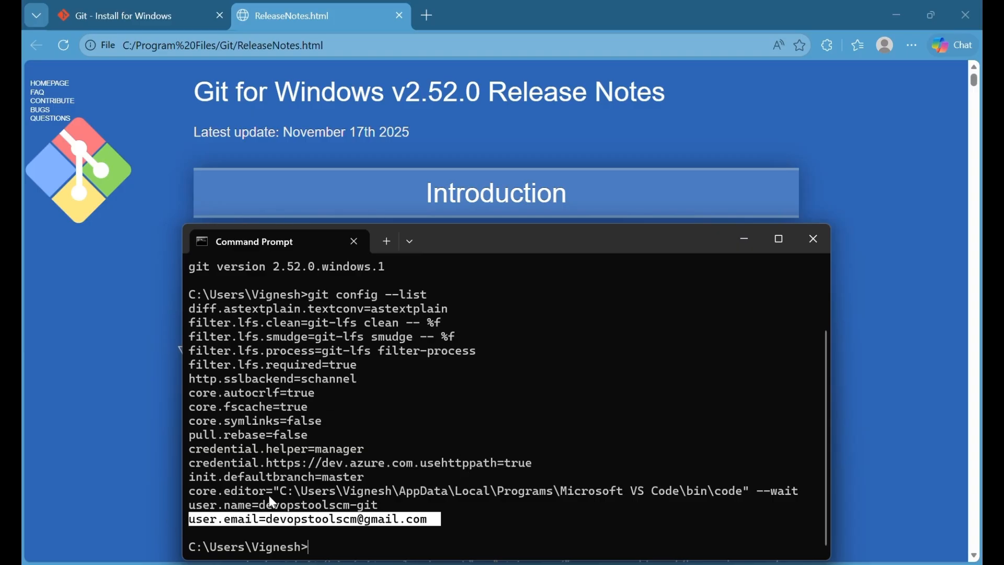
pyautogui.moveTo(268, 494); pyautogui.dragTo(747, 493)
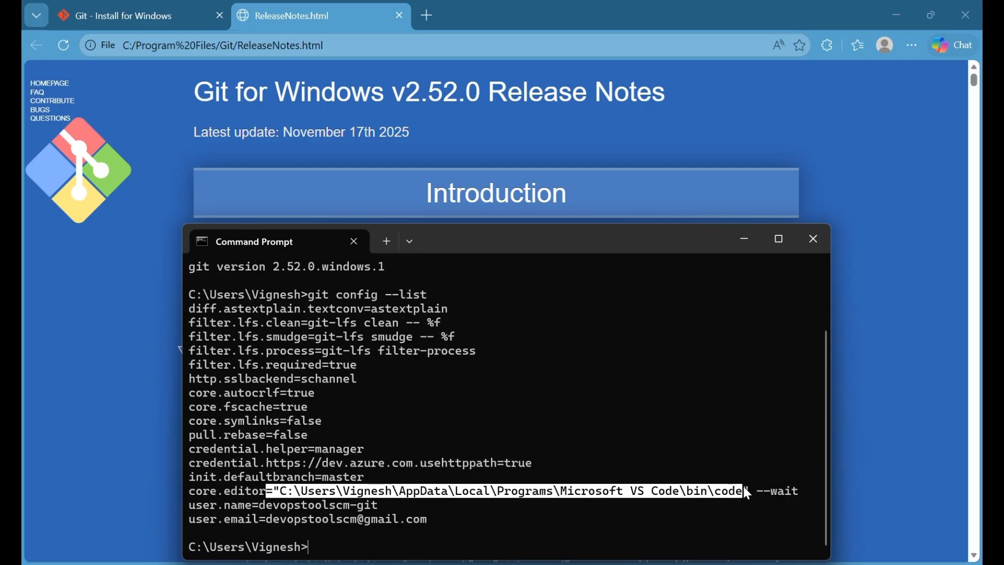